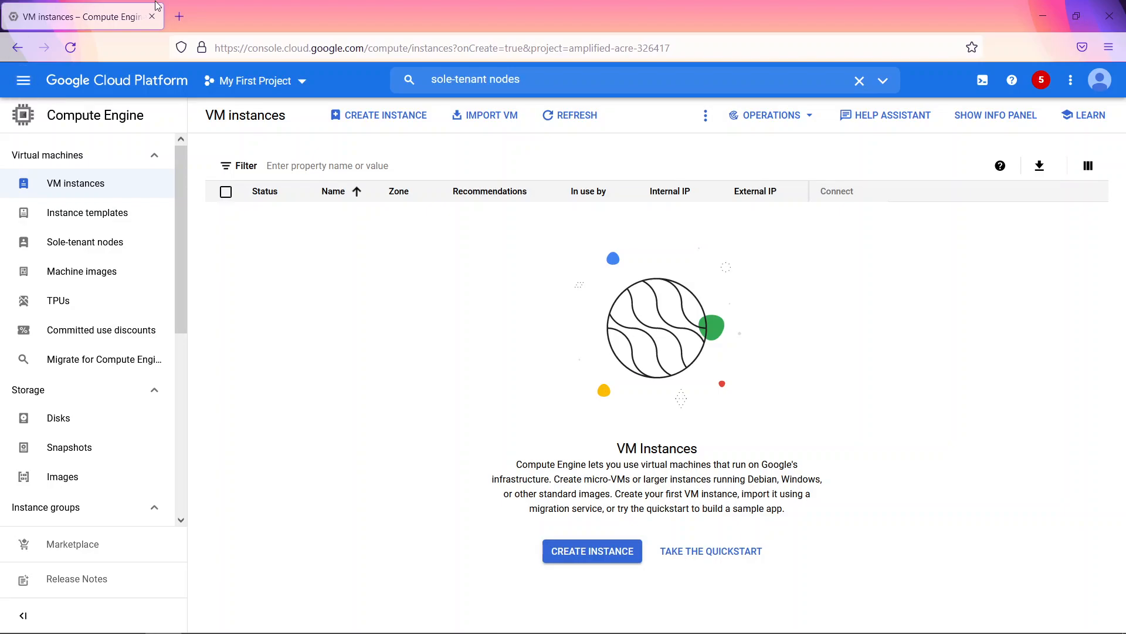
# Step: Search the console for sole-tenant nodes, open the Compute Engine page and start creating a node group
pyautogui.click(541, 81)
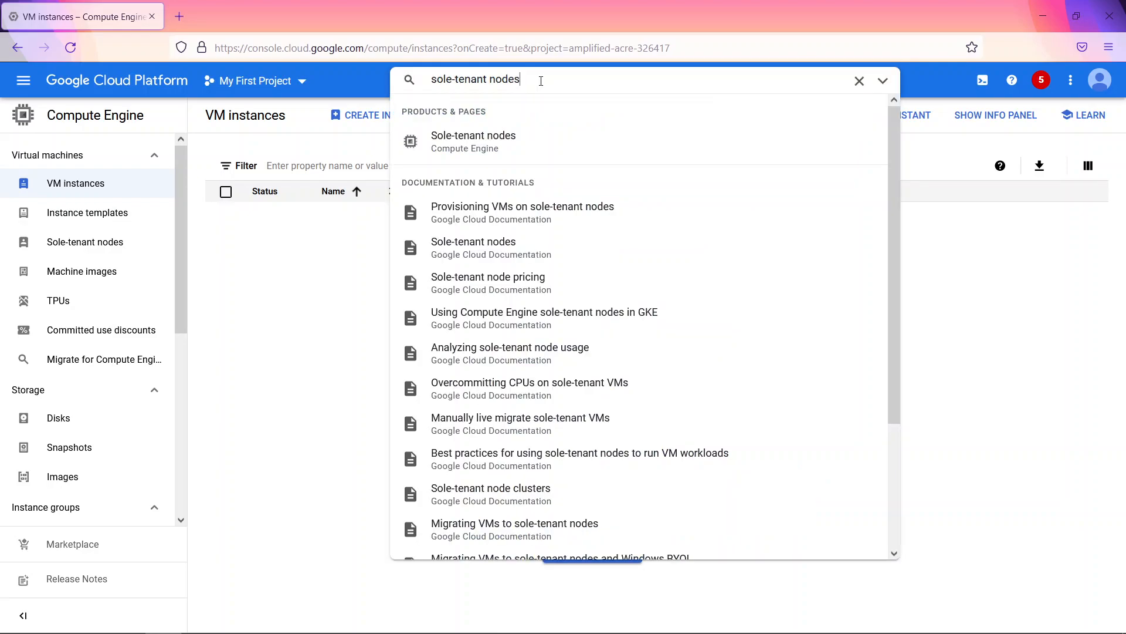
pyautogui.press('Return')
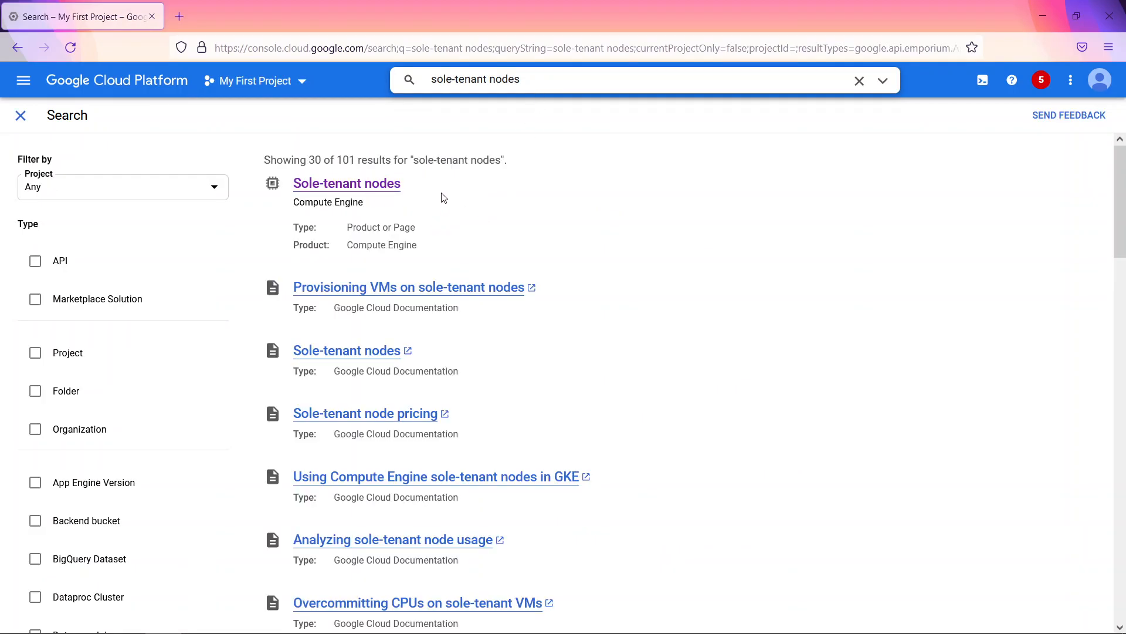
pyautogui.click(357, 192)
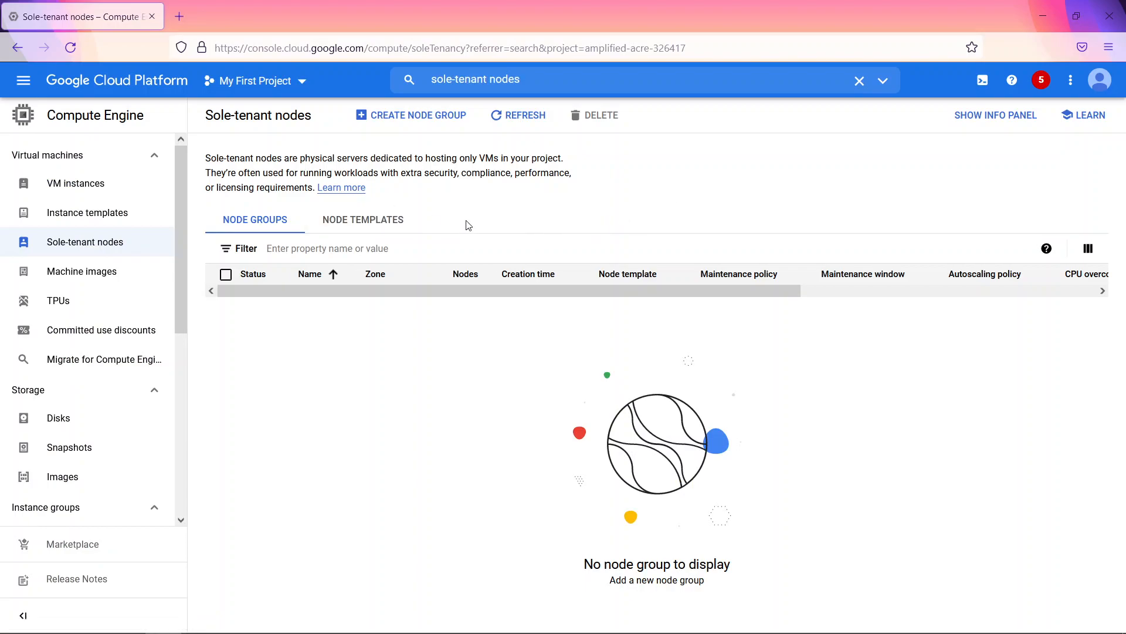
pyautogui.click(412, 127)
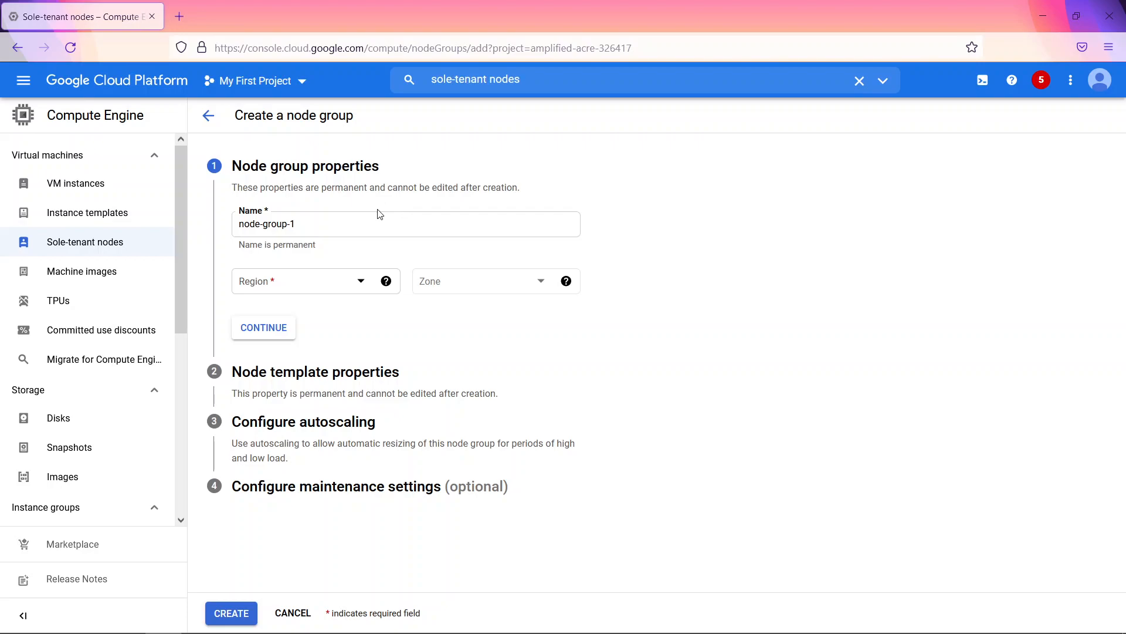
# Step: Name the node group node-group-demo, set its region to us-central1 (Iowa) and continue to the node template properties
pyautogui.click(322, 228)
pyautogui.write('demo')
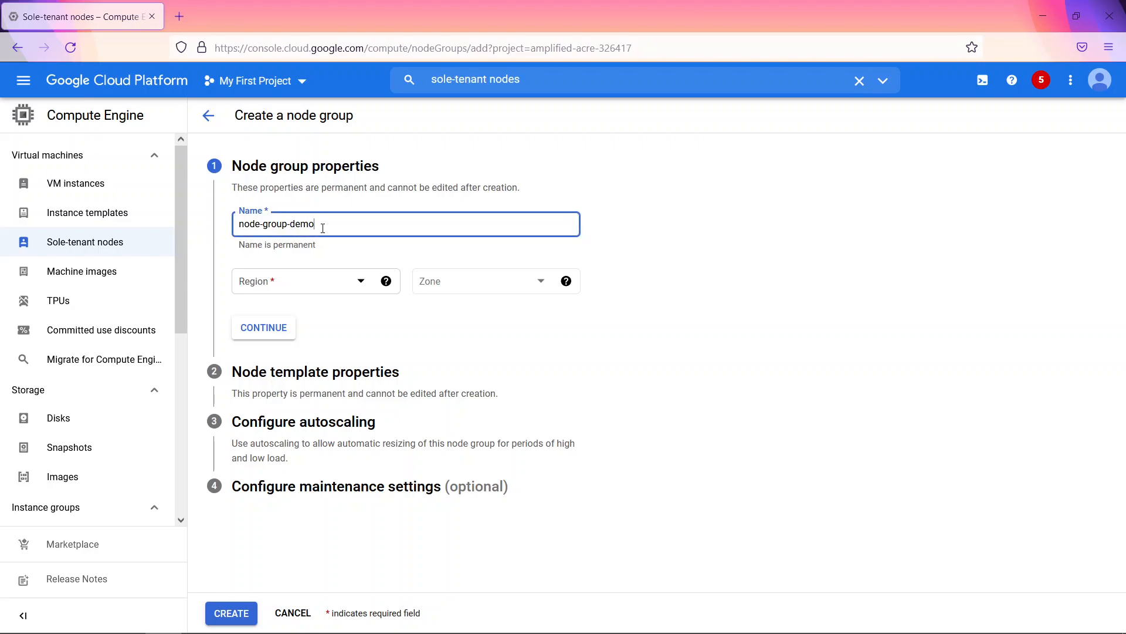
pyautogui.click(357, 283)
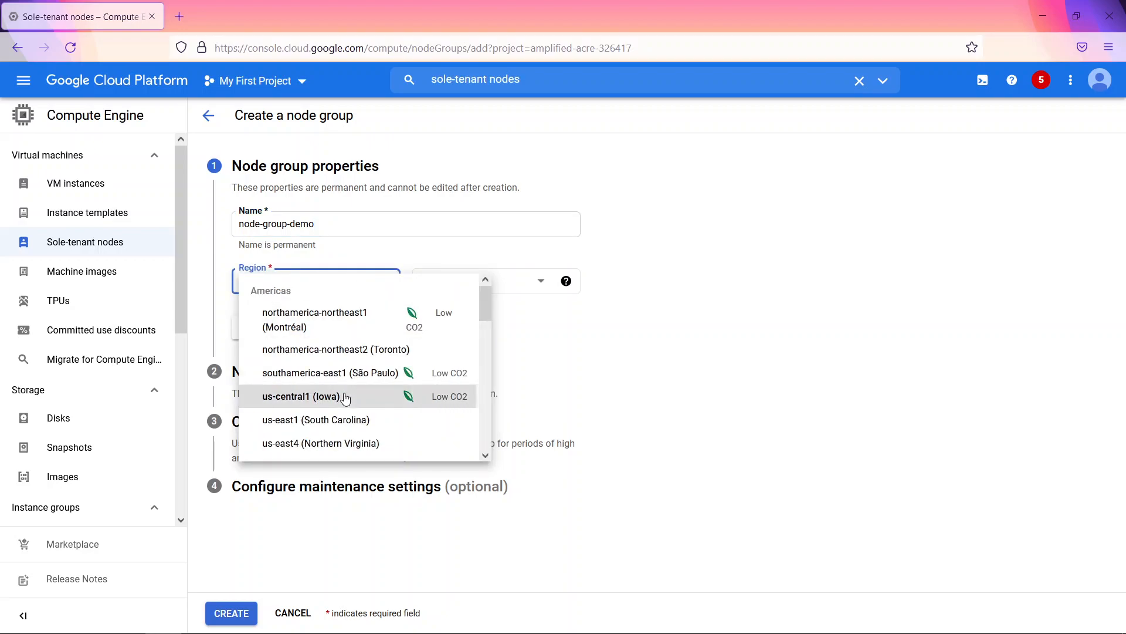
pyautogui.click(327, 396)
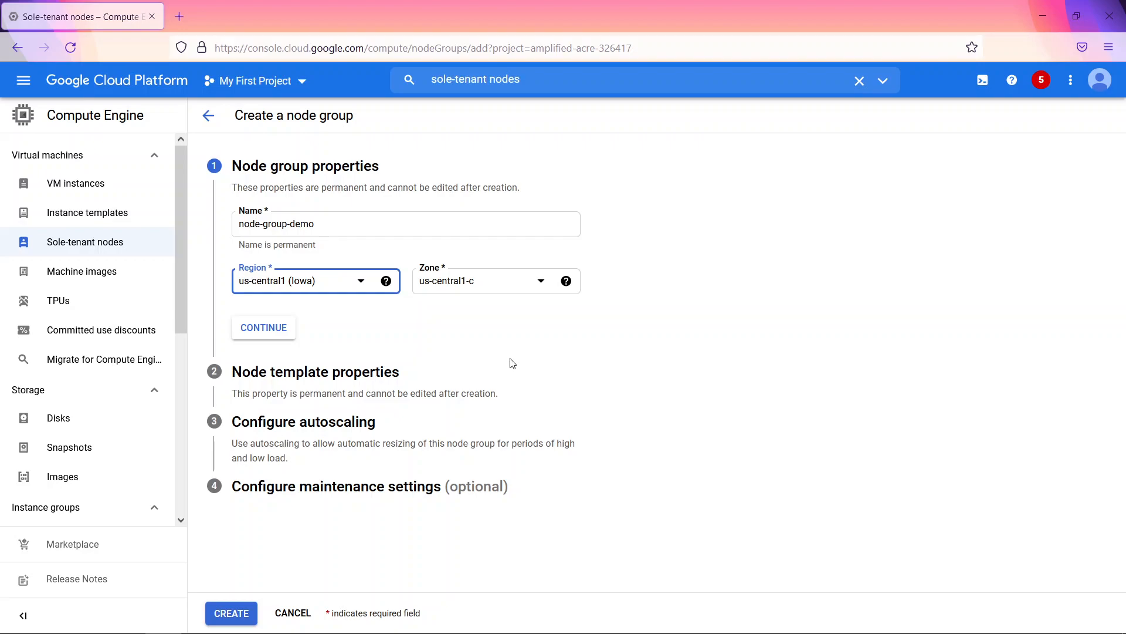
pyautogui.click(282, 331)
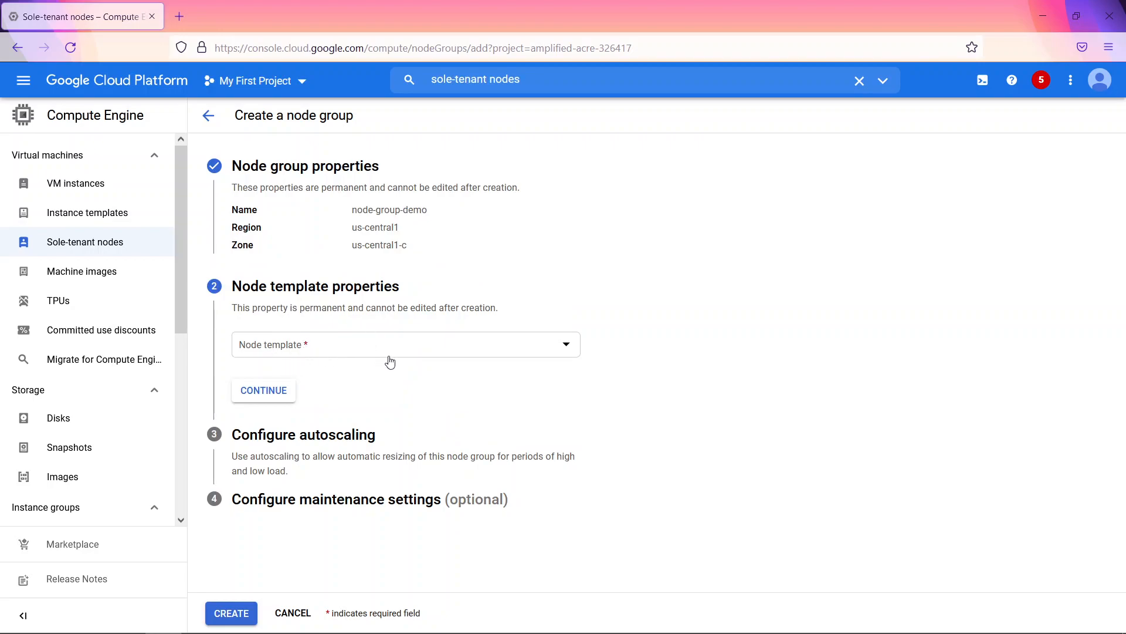
# Step: Start a new node template with its default name, node type m2-node-416-11776 and local SSD set to None
pyautogui.click(567, 346)
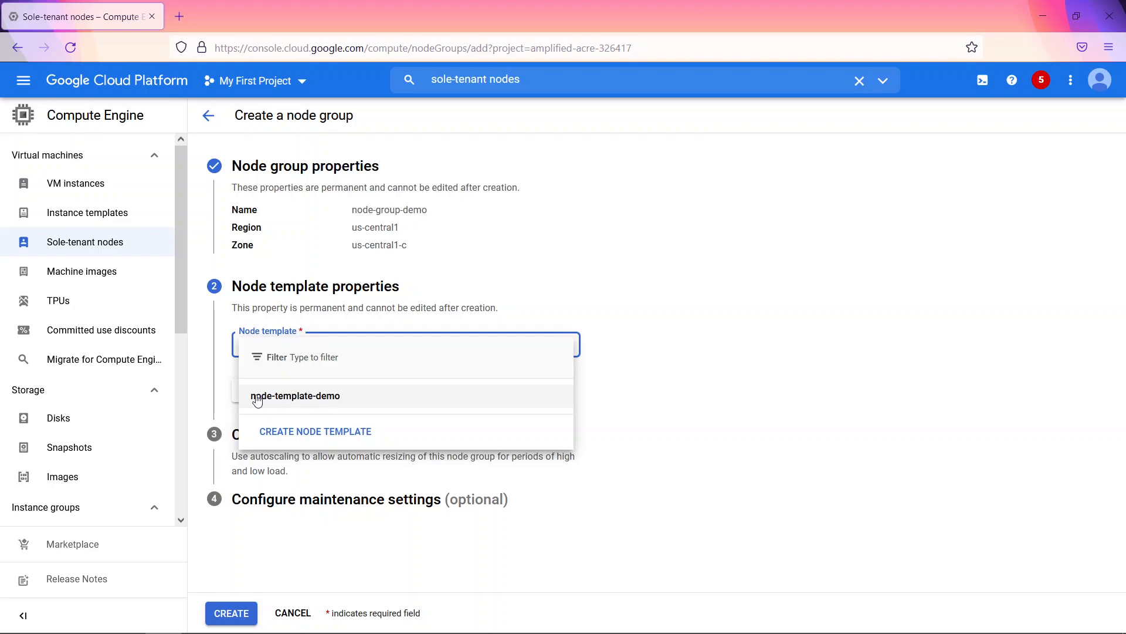
pyautogui.click(357, 433)
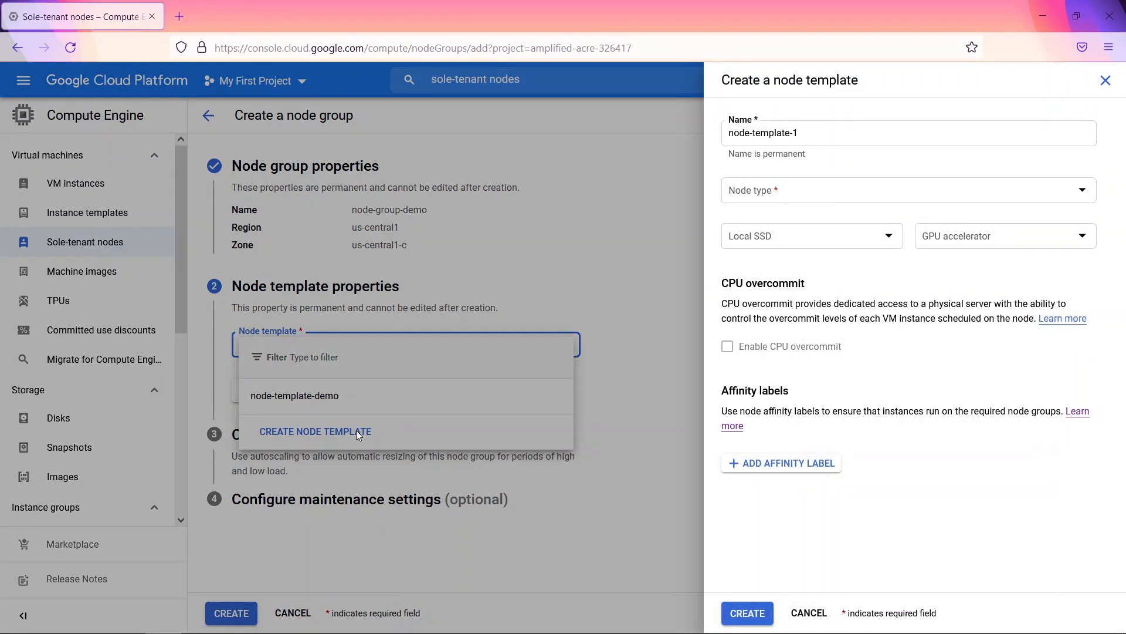
pyautogui.click(821, 138)
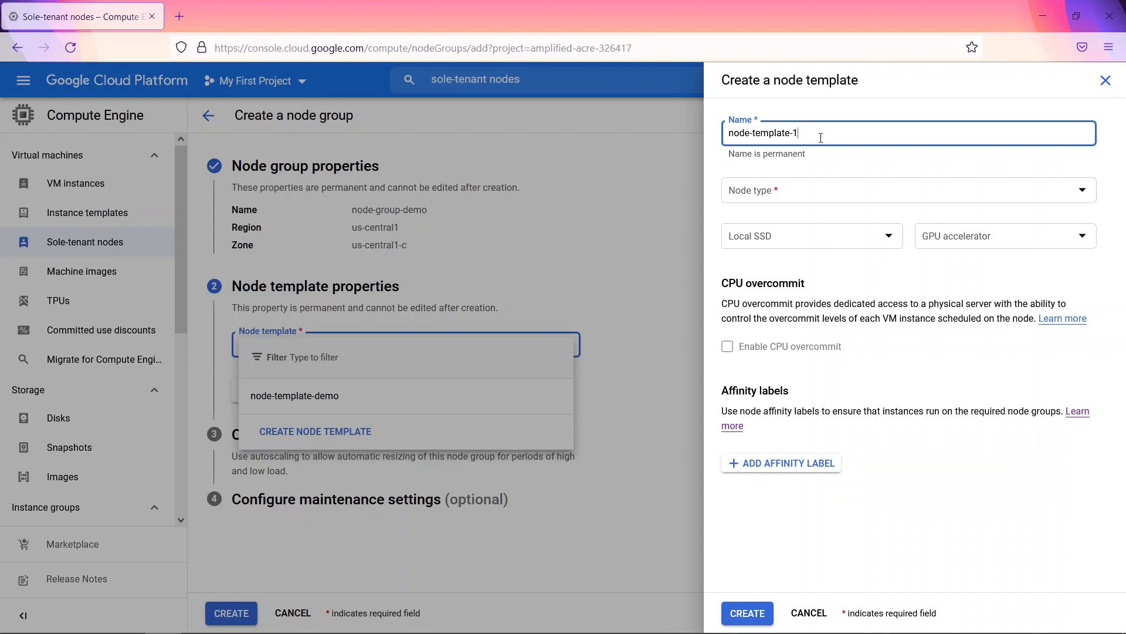
pyautogui.click(1083, 195)
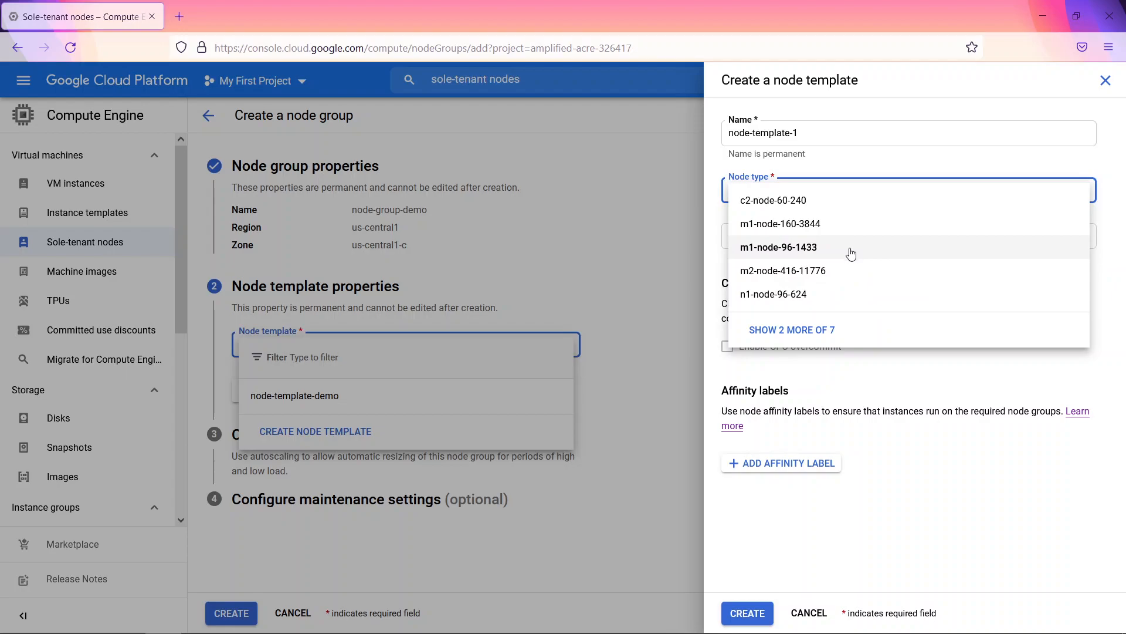
pyautogui.click(849, 278)
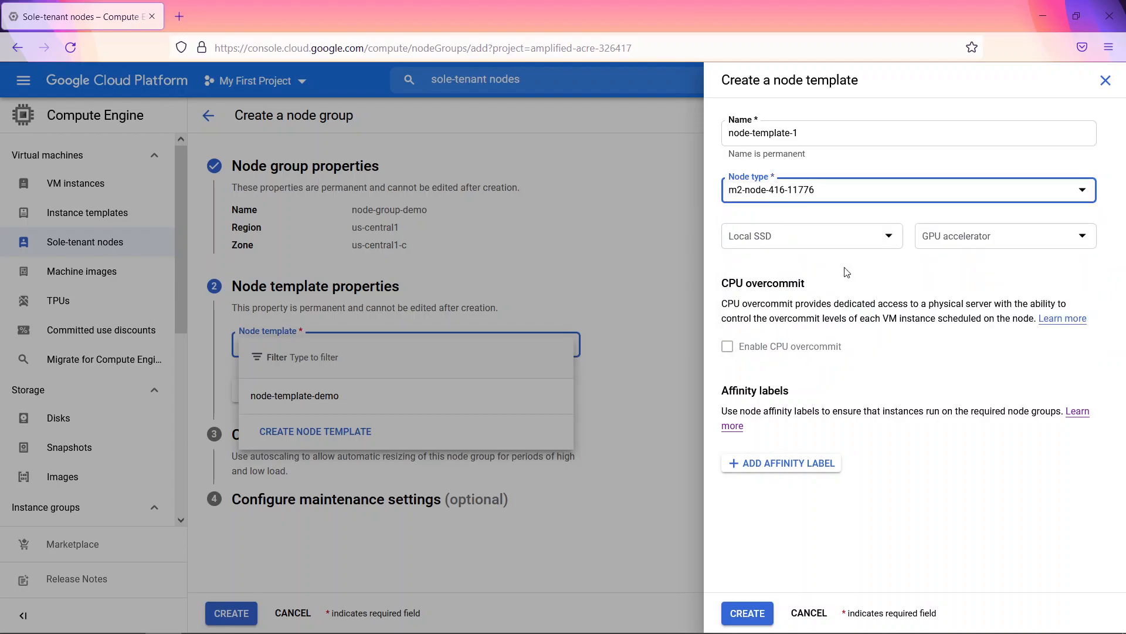
pyautogui.click(888, 240)
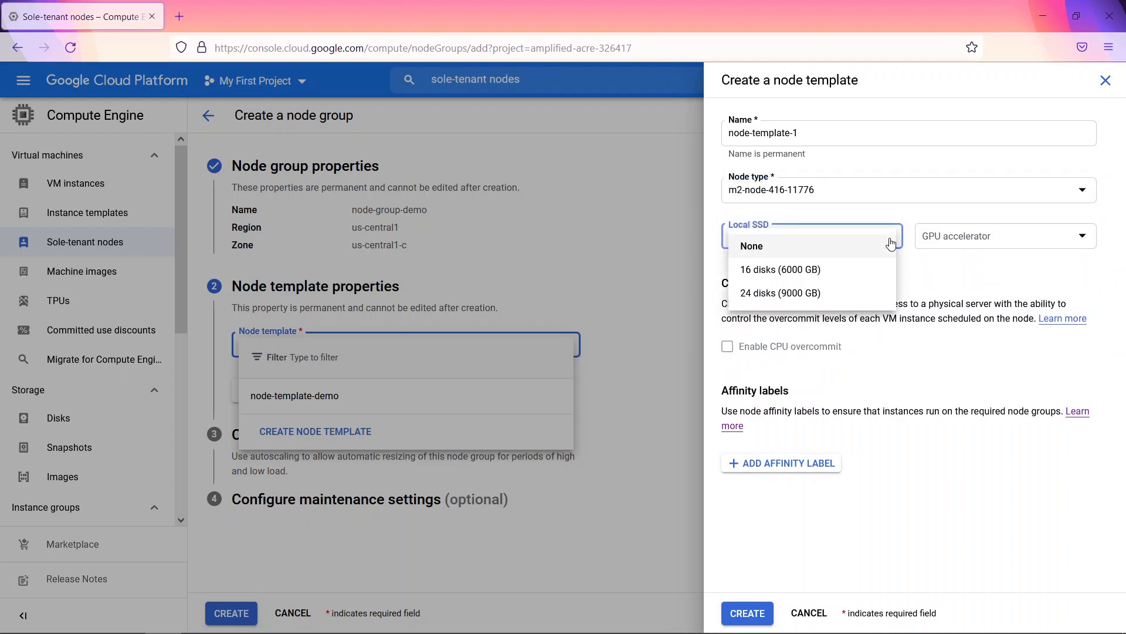
pyautogui.click(891, 245)
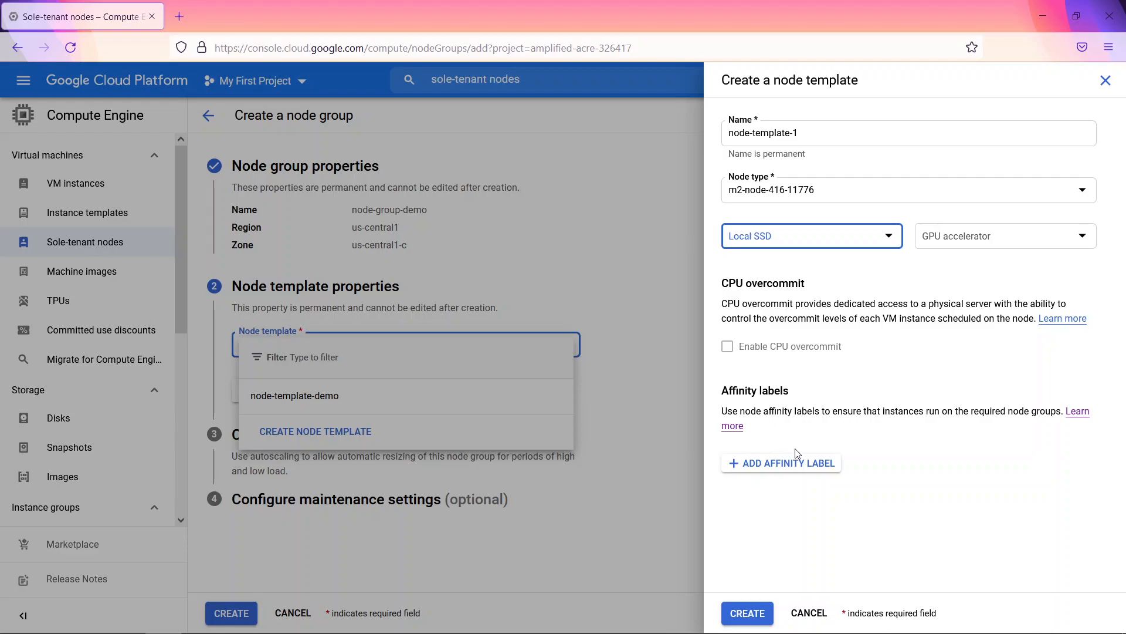
# Step: Add an affinity label with key dev and value qa, create the node template and accept it for the node group
pyautogui.click(793, 466)
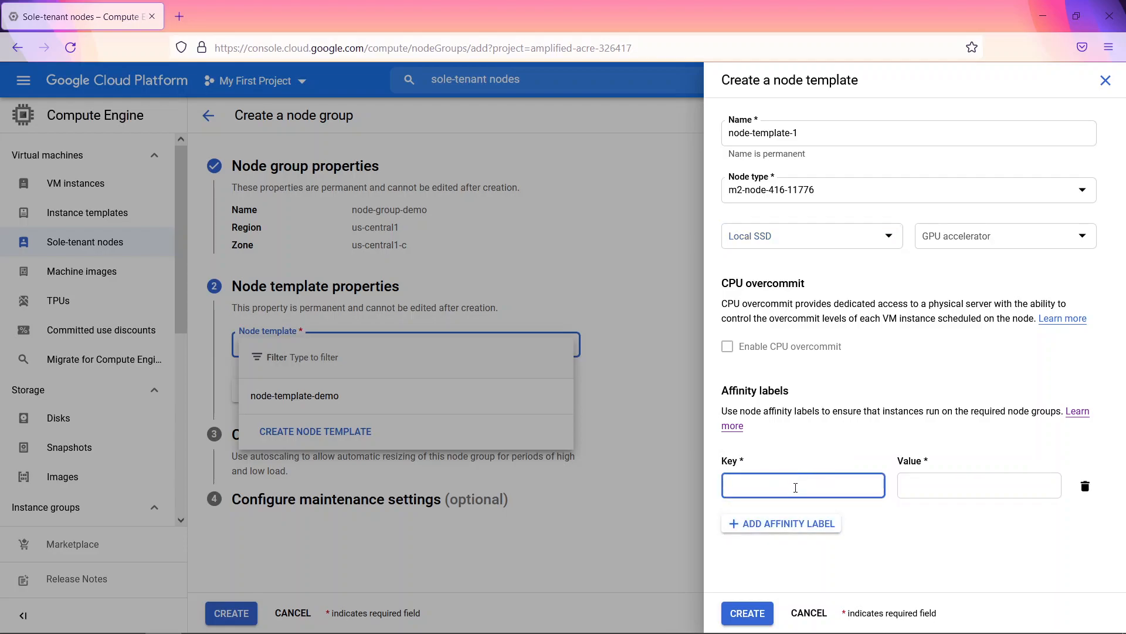
pyautogui.write('dev')
pyautogui.click(944, 491)
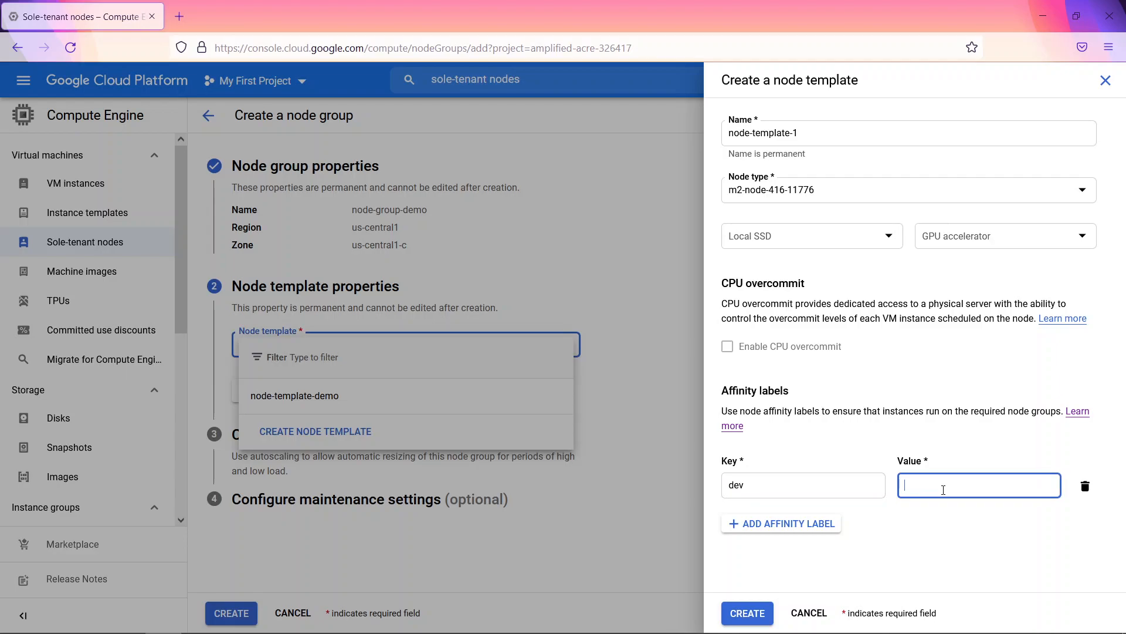
pyautogui.write('qa')
pyautogui.click(747, 612)
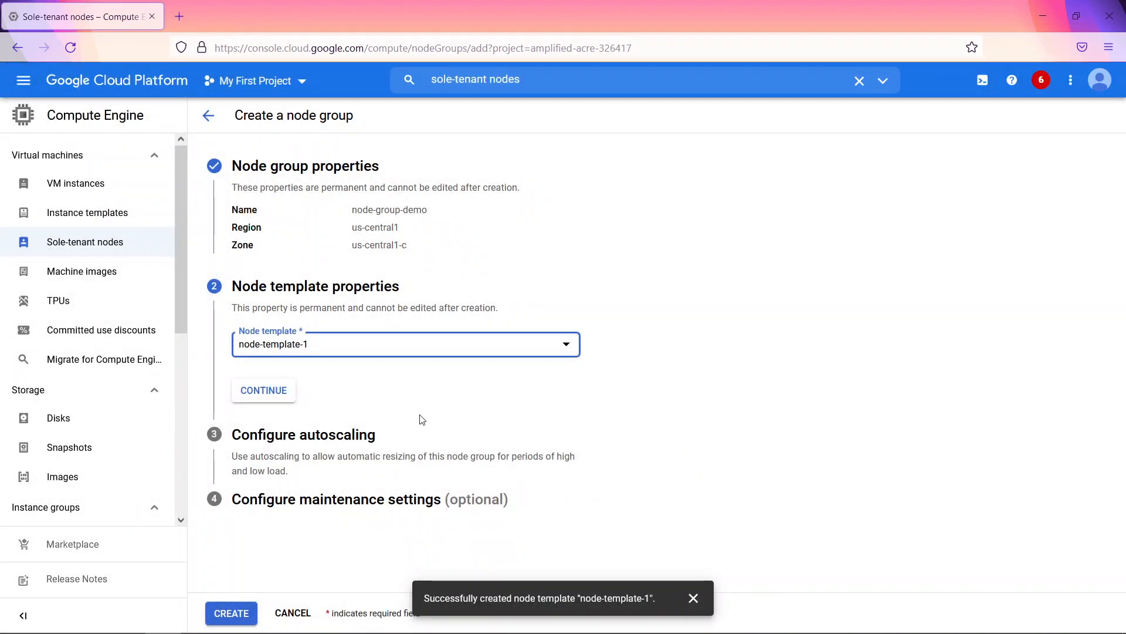
pyautogui.click(528, 404)
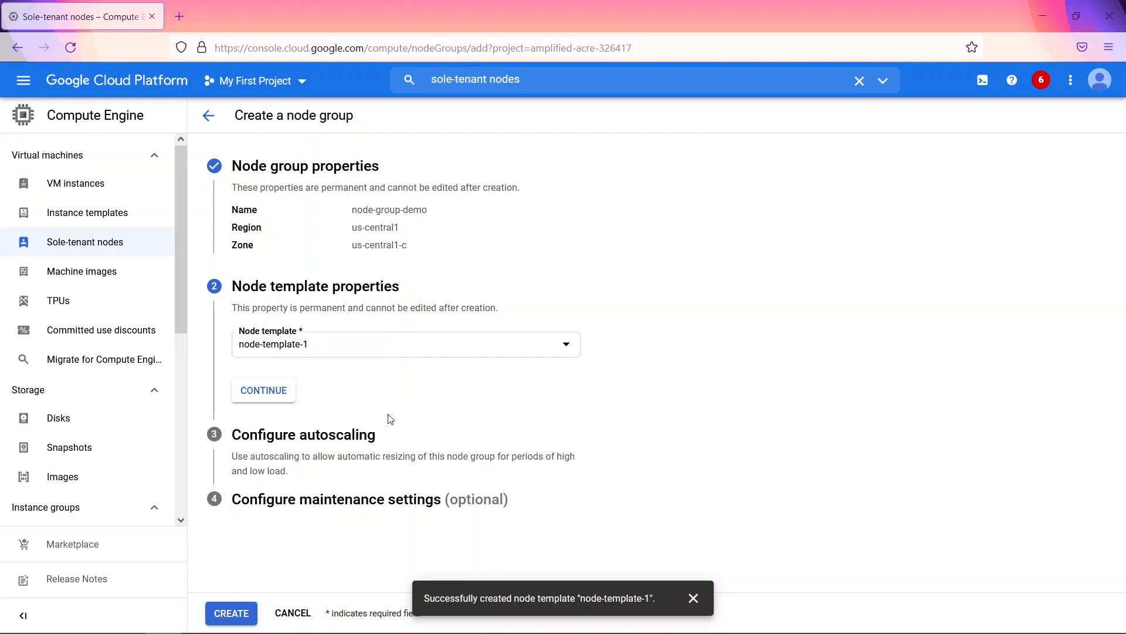
pyautogui.click(267, 393)
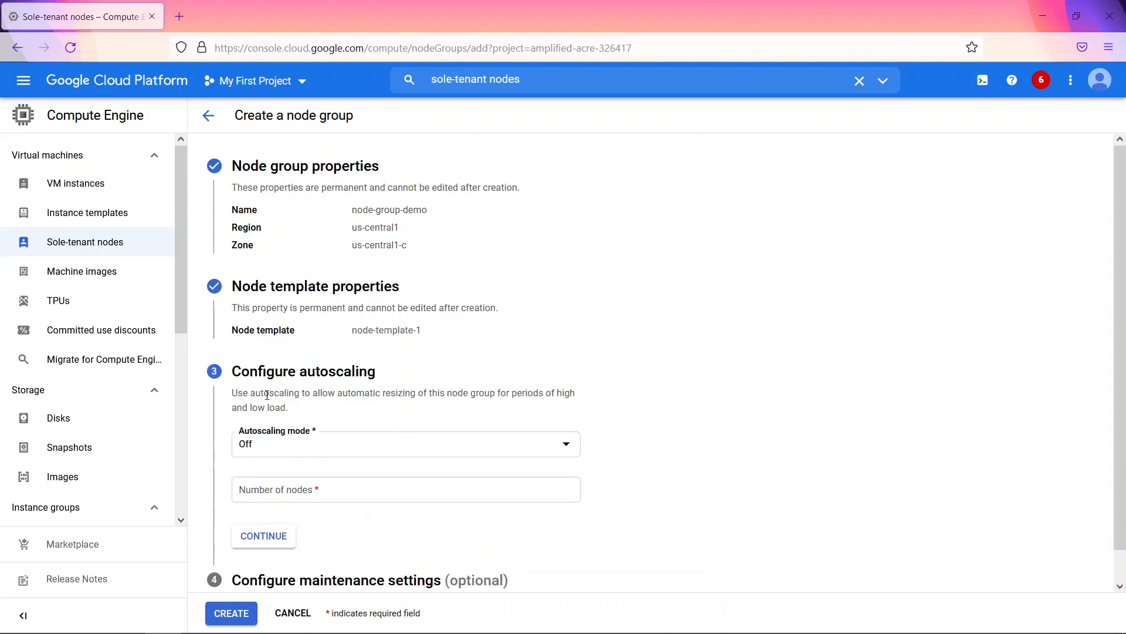
# Step: Keep the node group's autoscaling mode Off, set the number of nodes to 2 and continue to the maintenance settings
pyautogui.click(568, 447)
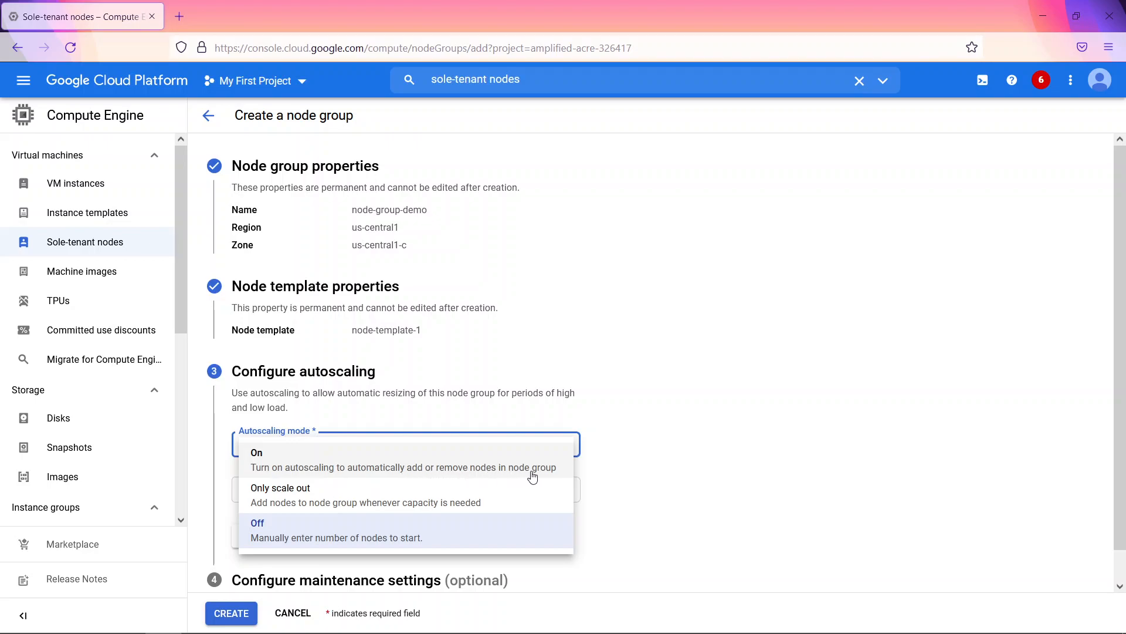
pyautogui.click(285, 543)
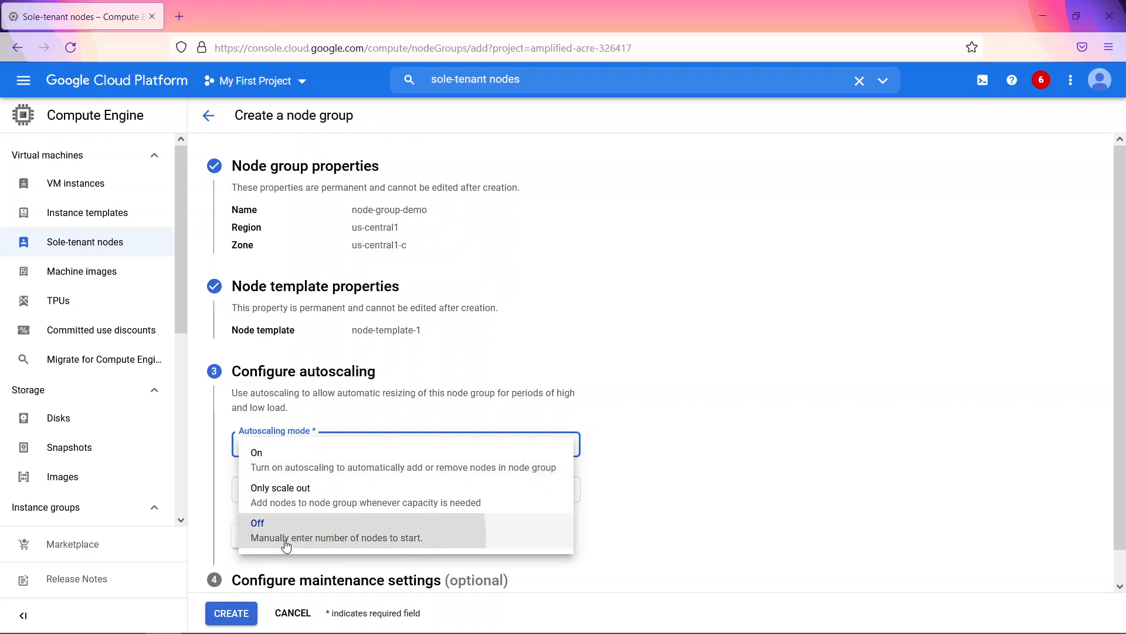
pyautogui.click(335, 497)
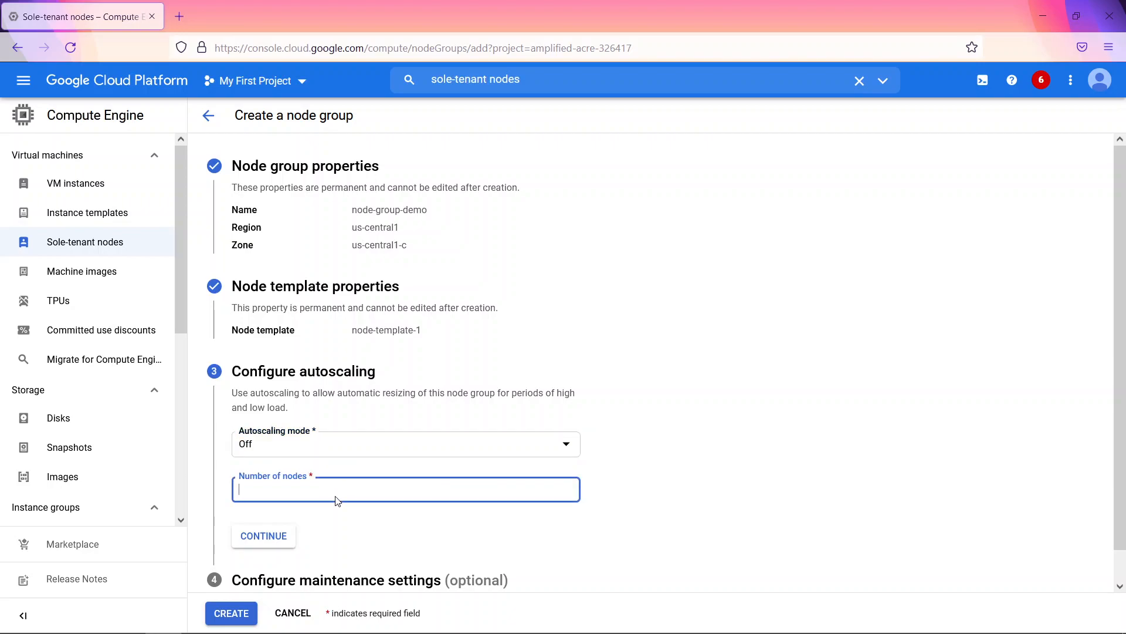
pyautogui.click(560, 446)
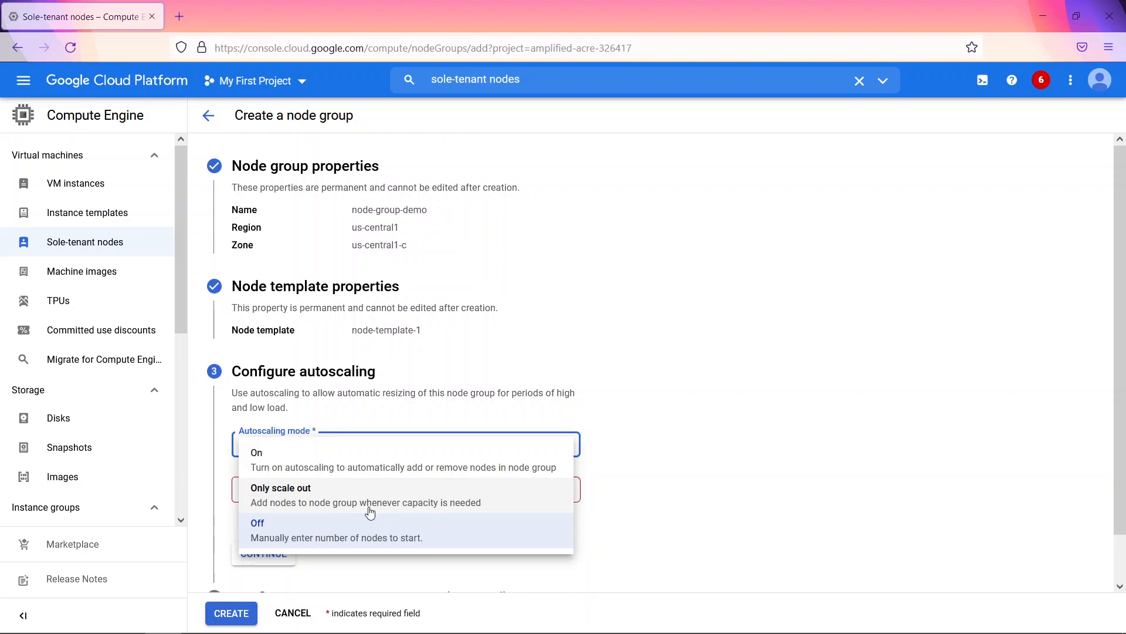
pyautogui.click(757, 459)
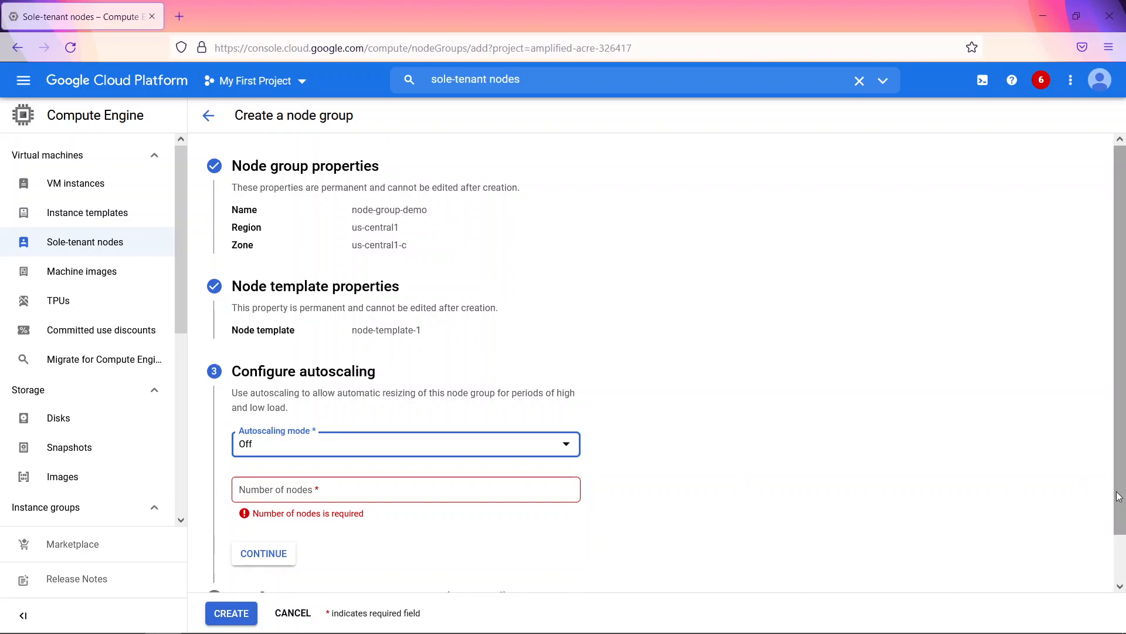
pyautogui.scroll(-2, 1114, 554)
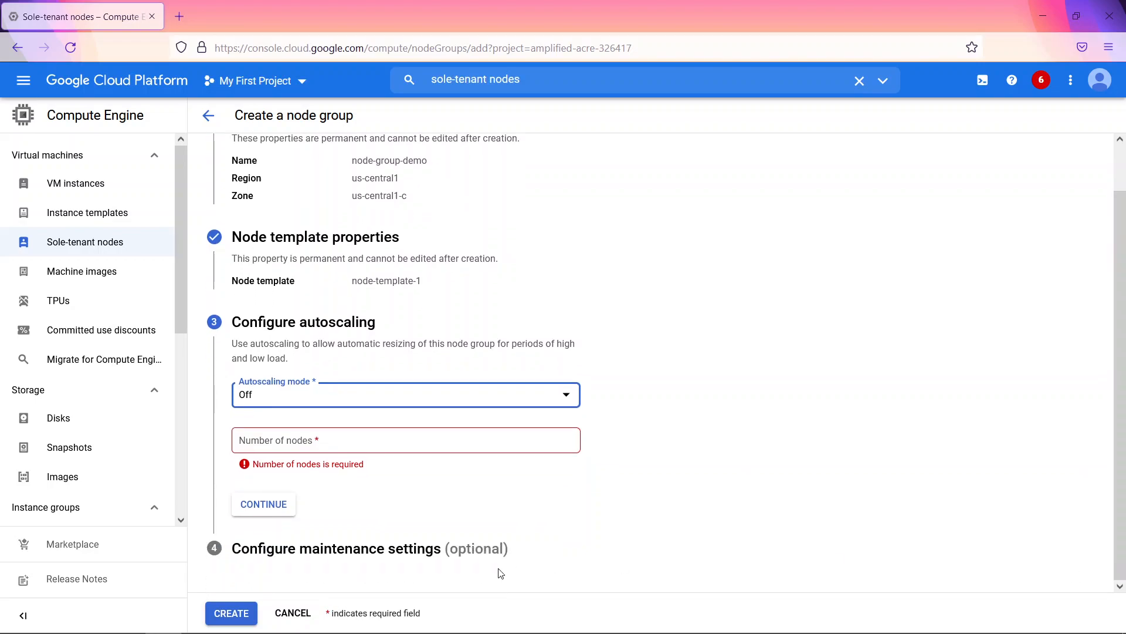
pyautogui.click(333, 443)
pyautogui.write('2')
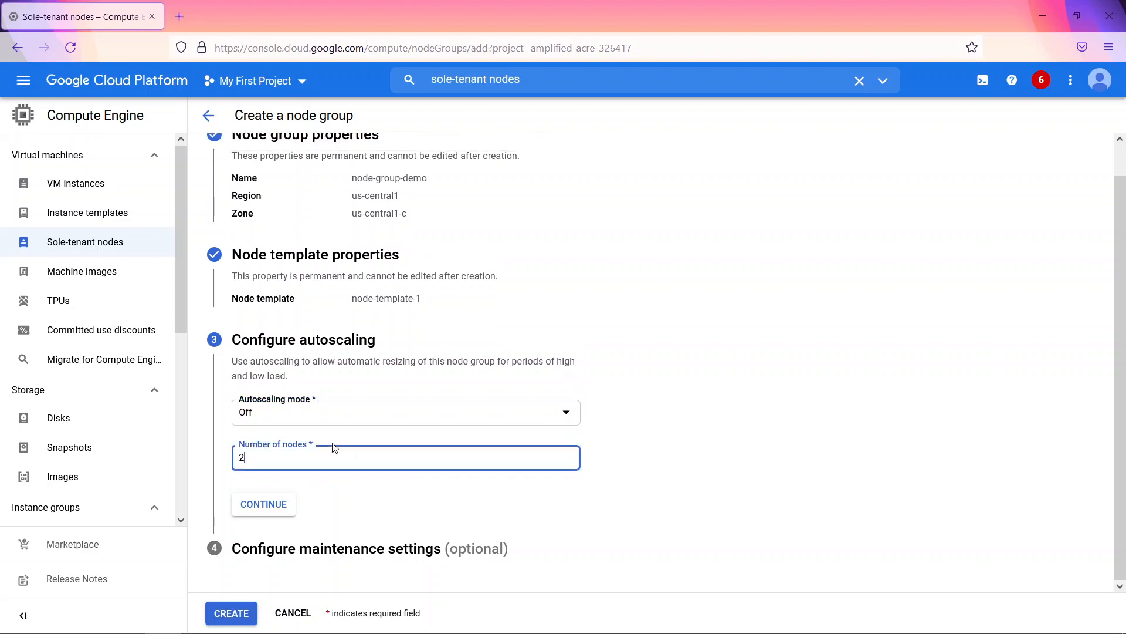
pyautogui.click(263, 504)
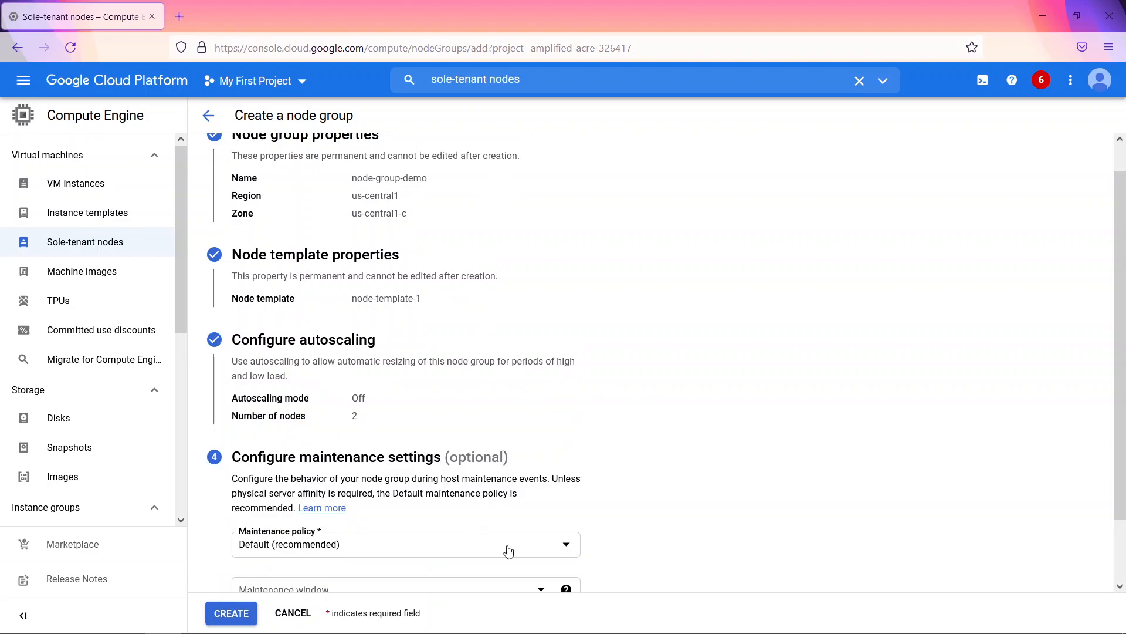
# Step: Review the node group's maintenance policy options and cancel the node group creation
pyautogui.moveTo(1121, 431); pyautogui.dragTo(1112, 501)
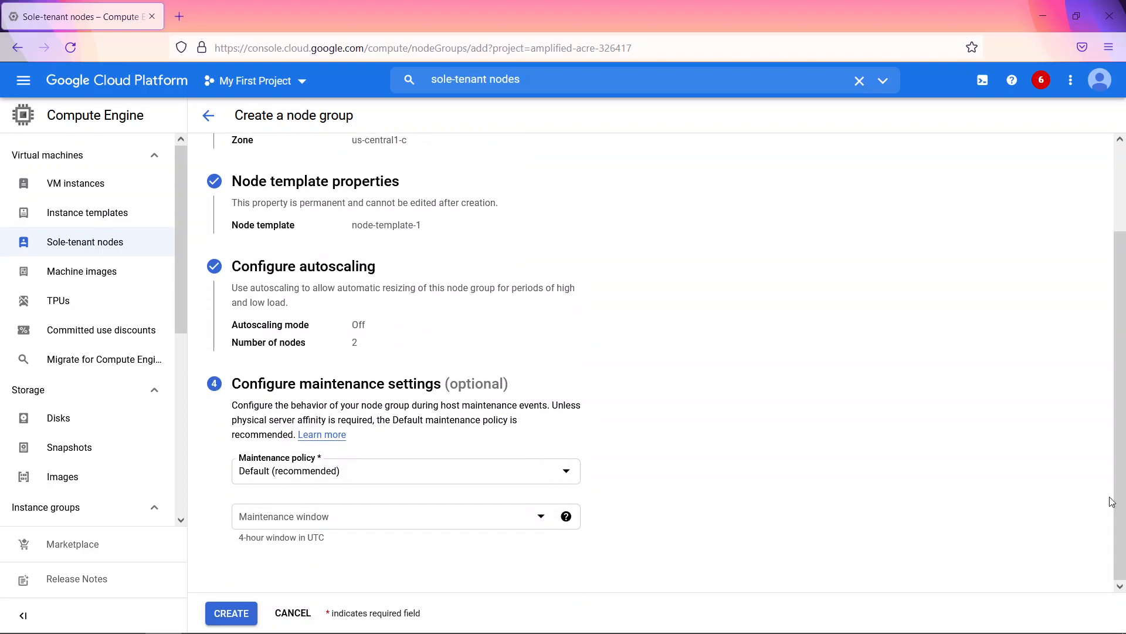
pyautogui.click(568, 475)
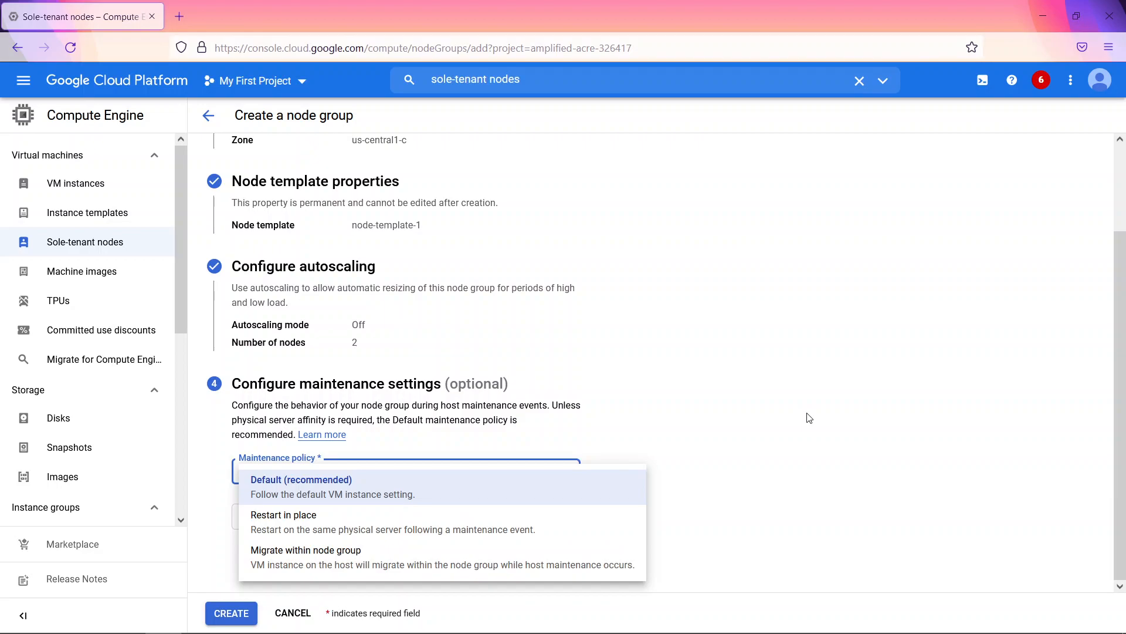
pyautogui.click(293, 620)
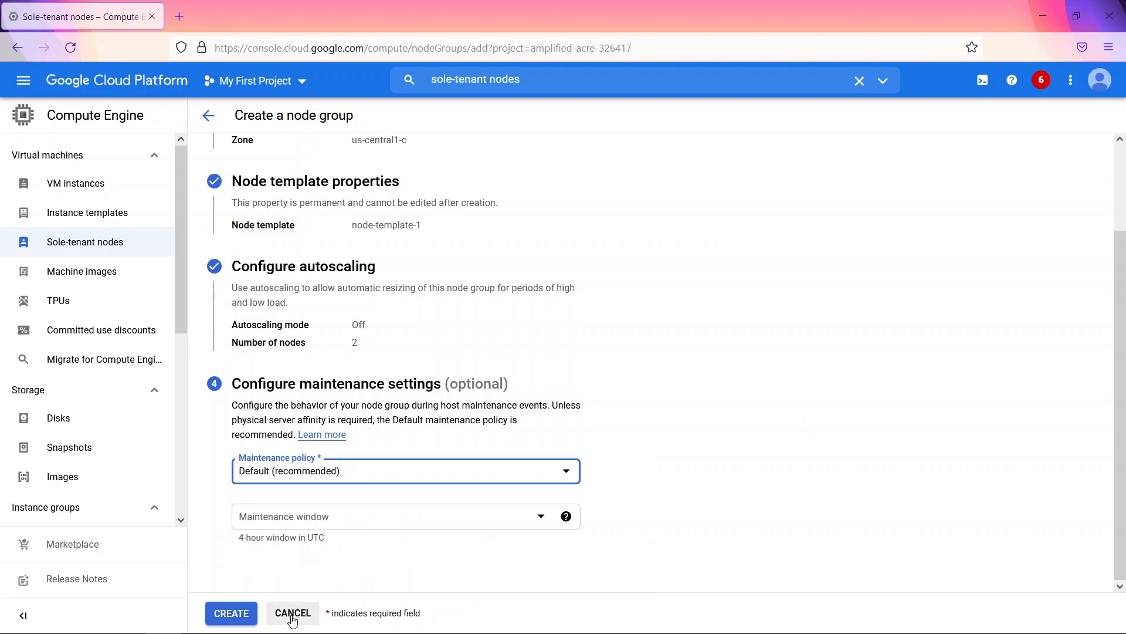
pyautogui.click(293, 613)
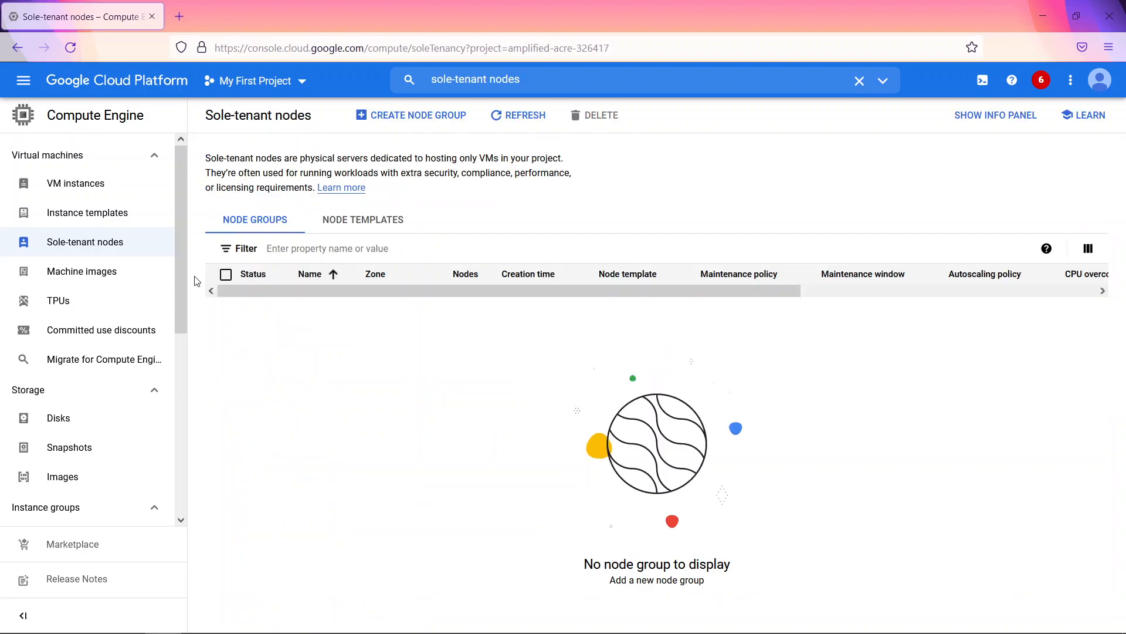
# Step: Go to the VM instances page and open the form for creating a new VM instance
pyautogui.click(91, 194)
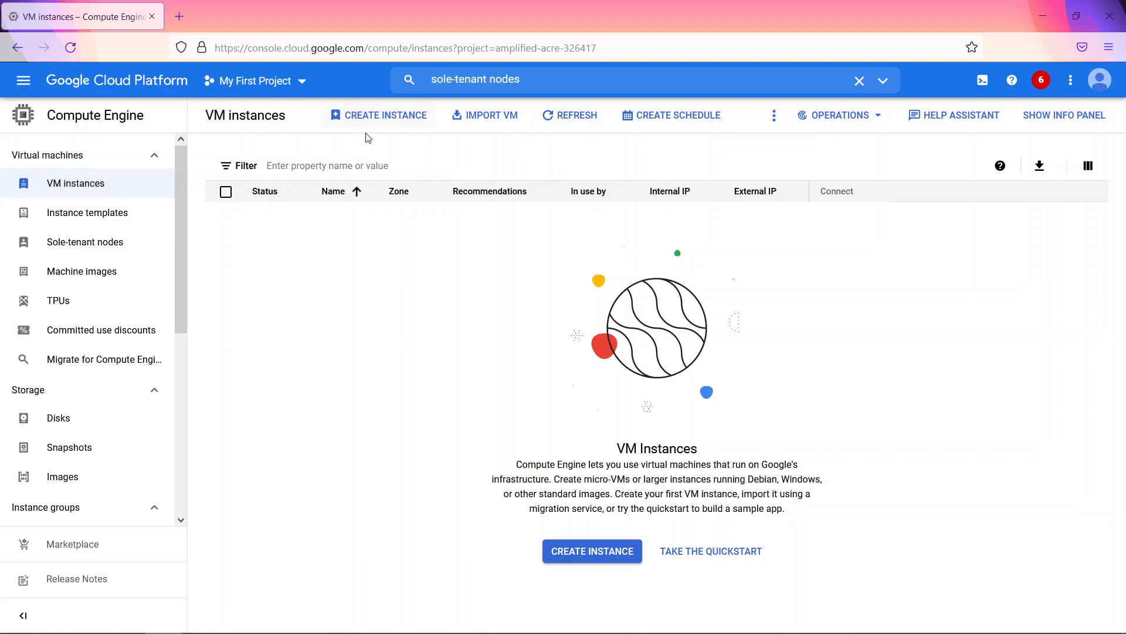
pyautogui.click(379, 123)
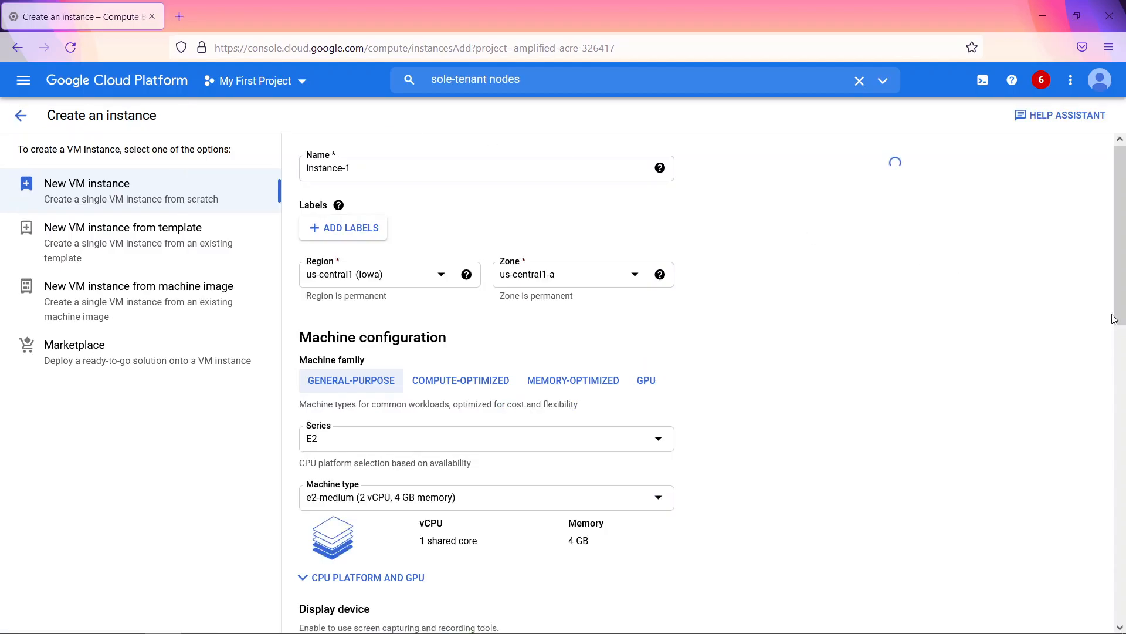
pyautogui.moveTo(1120, 306)
pyautogui.mouseDown()
pyautogui.moveTo(1121, 339)
pyautogui.moveTo(1121, 291)
pyautogui.mouseUp()
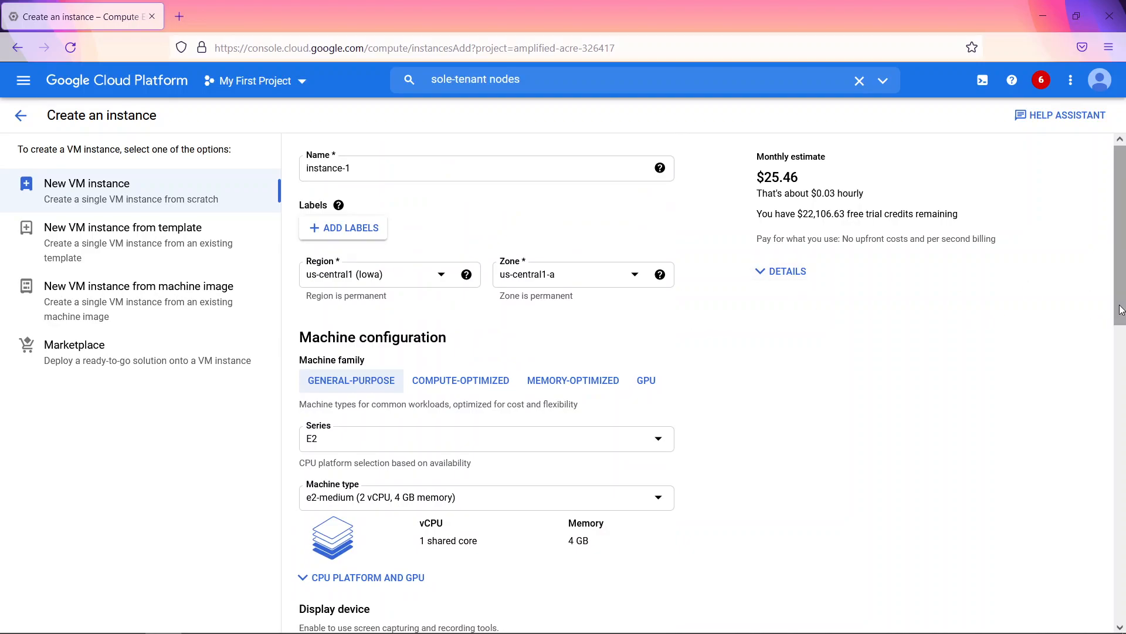
# Step: Expand the new VM instance's sole-tenancy settings and enter dev:IN:q as the node affinity label
pyautogui.moveTo(1121, 314); pyautogui.dragTo(1106, 632)
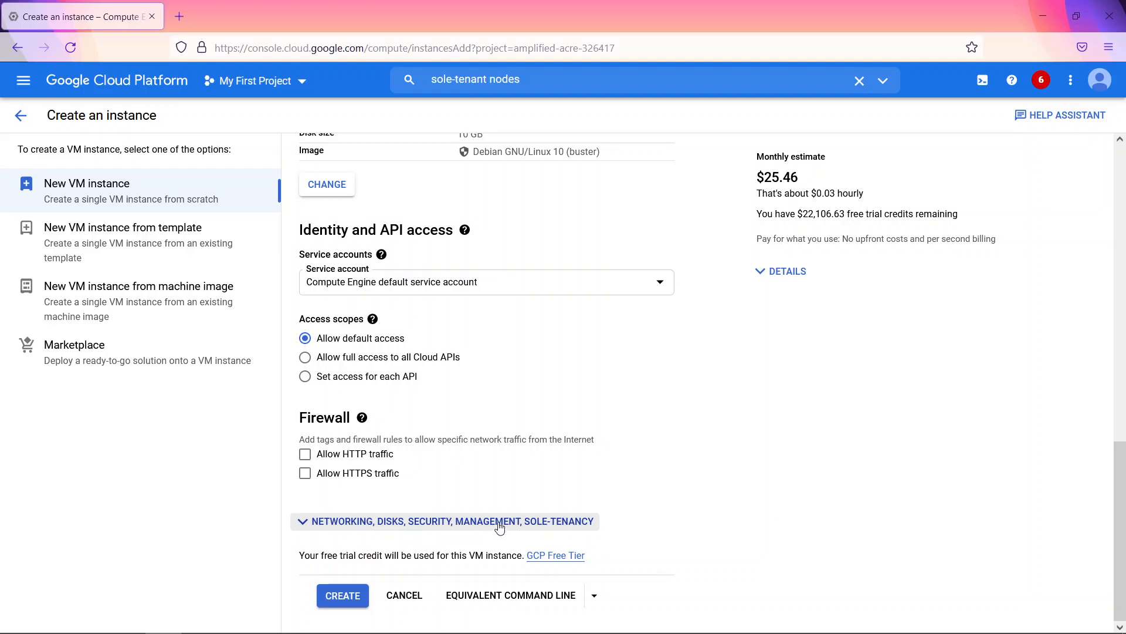
pyautogui.click(555, 523)
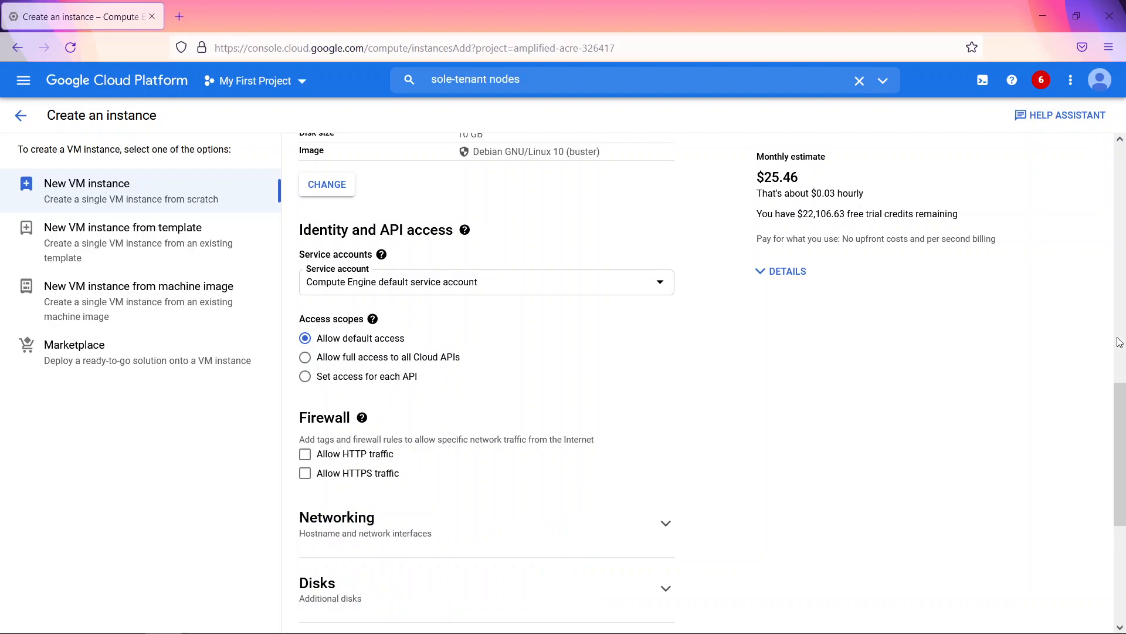
pyautogui.moveTo(1117, 376); pyautogui.dragTo(1114, 486)
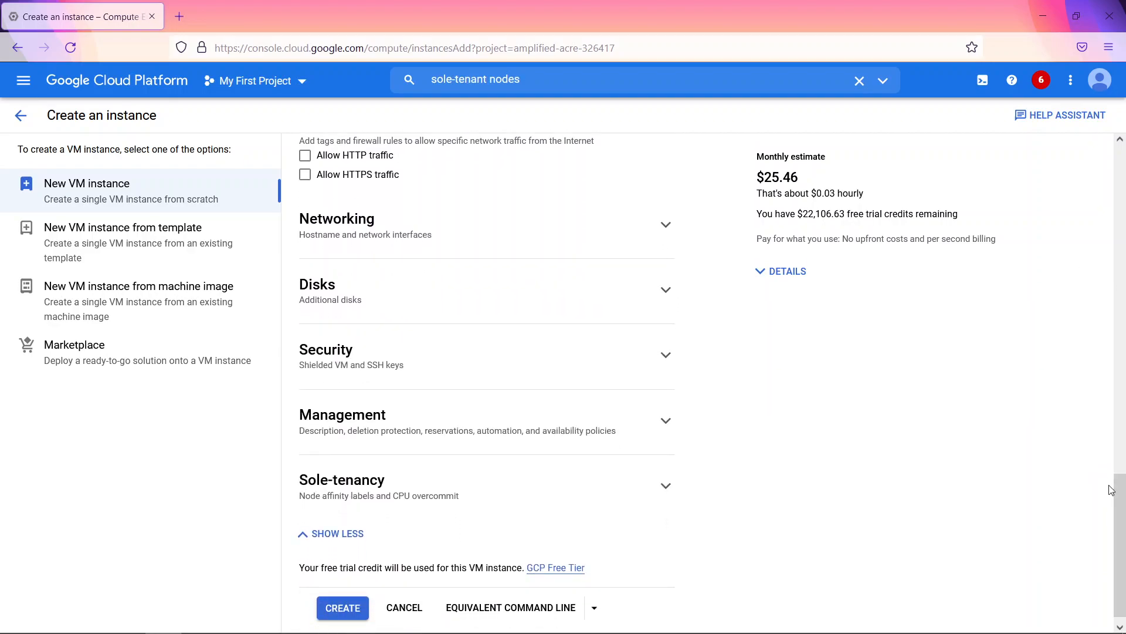
pyautogui.click(666, 487)
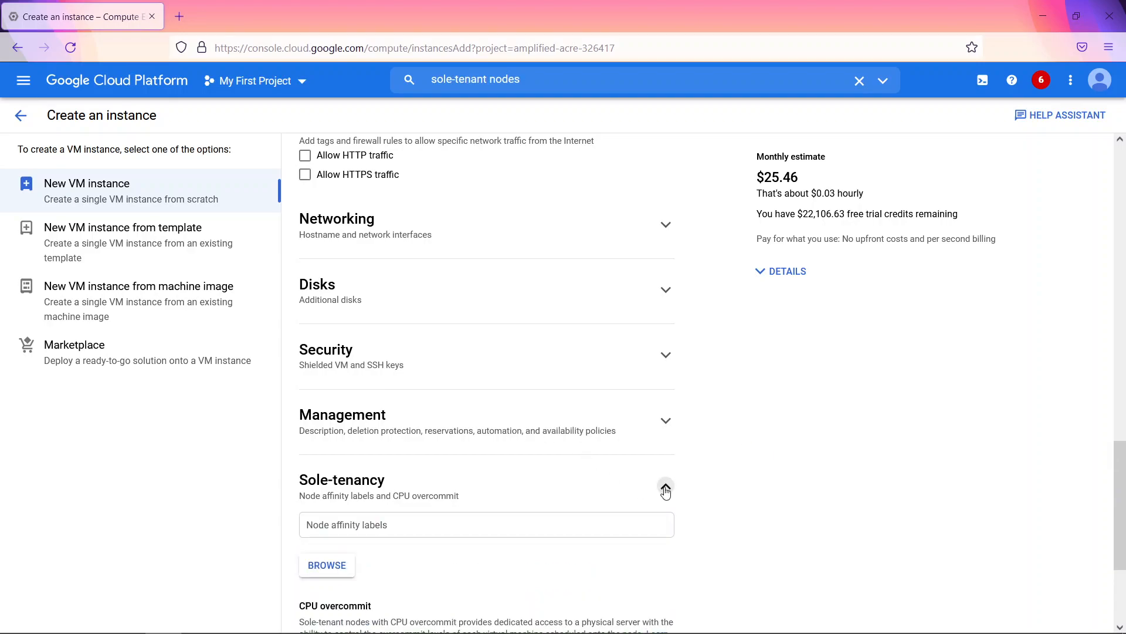
pyautogui.click(430, 525)
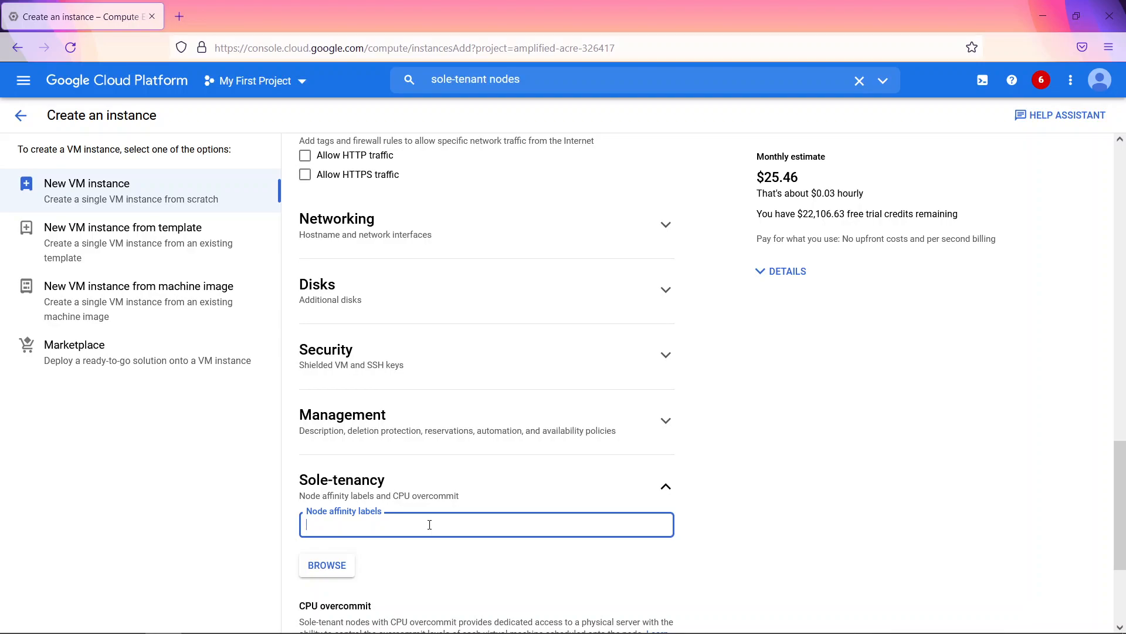
pyautogui.write('dev:IN:q')
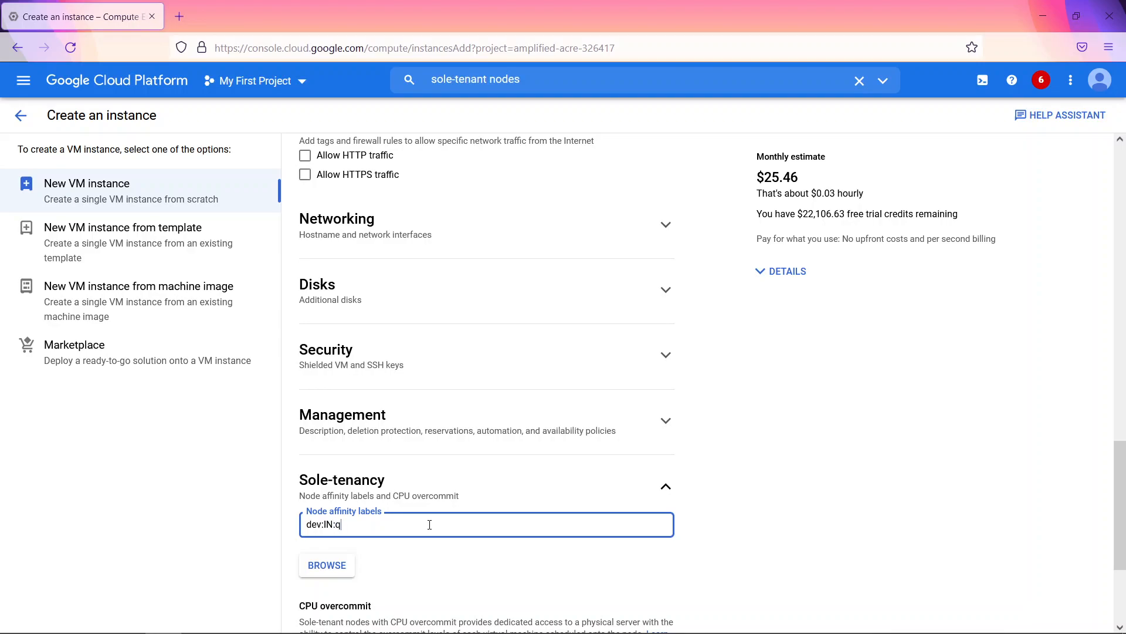